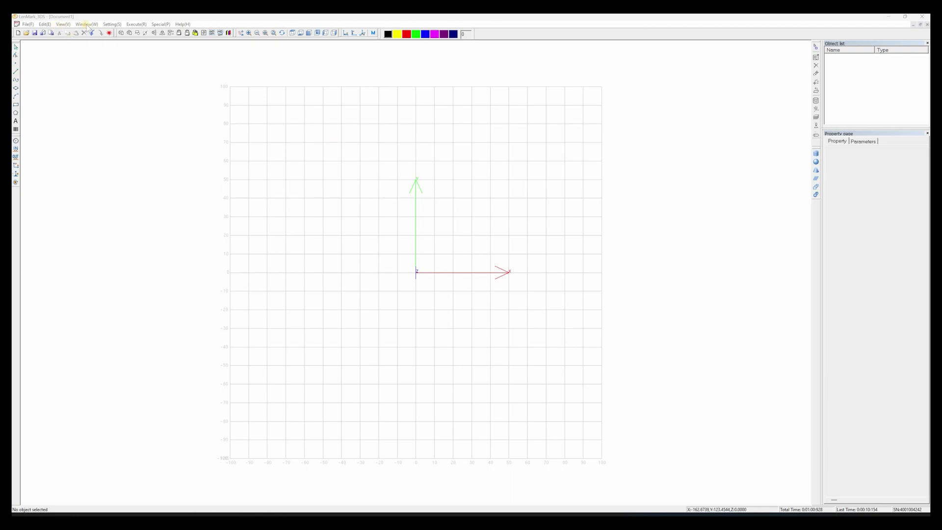
Select 200C-3DS as the correction file in the system's Correction settings.
click(111, 24)
click(118, 52)
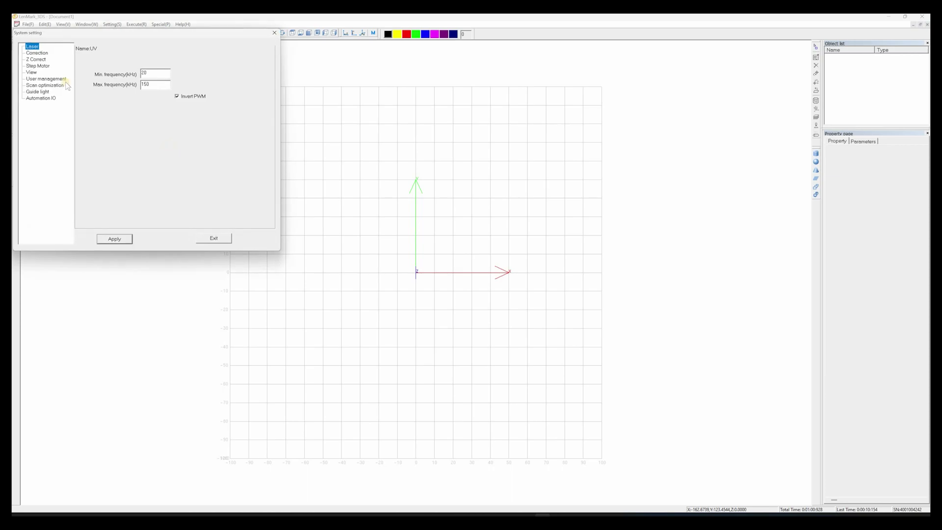
click(37, 53)
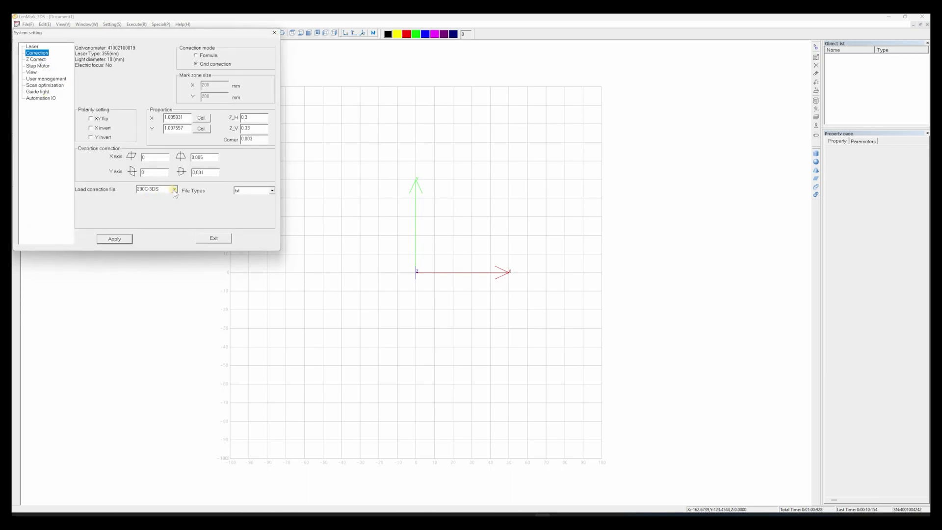
click(174, 190)
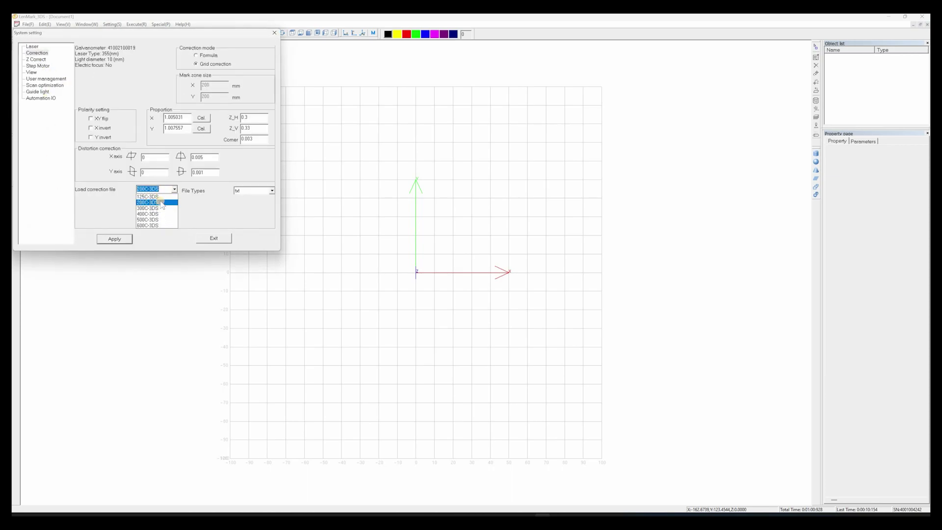
click(162, 202)
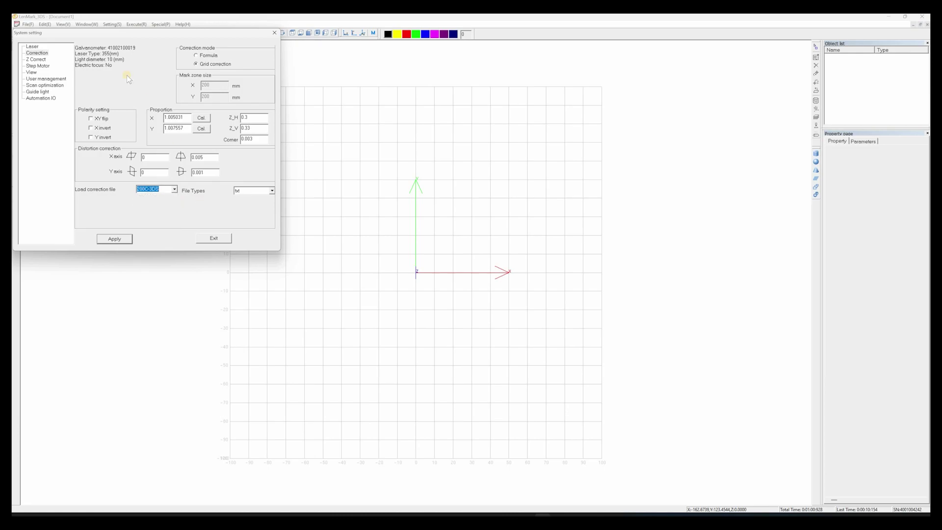
Check the Z Correct configuration, then apply the system settings and close them.
click(37, 59)
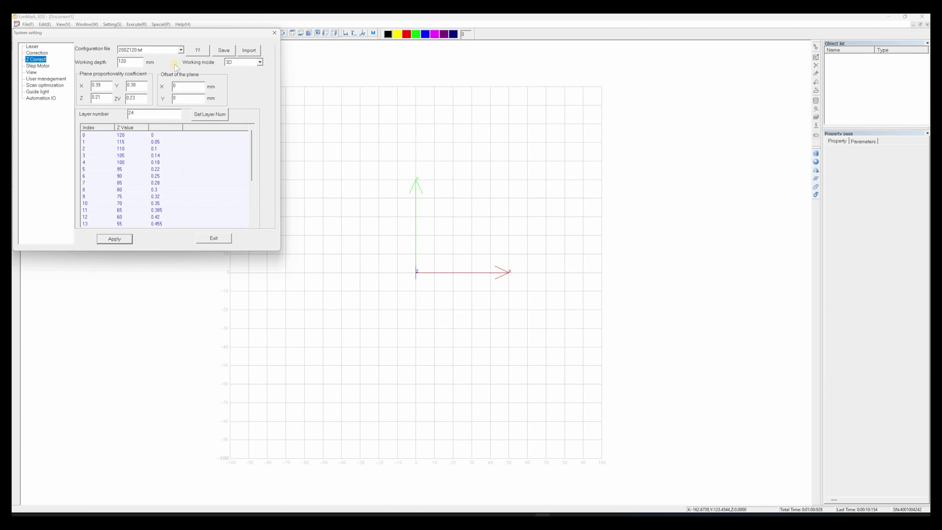
drag(113, 38, 172, 58)
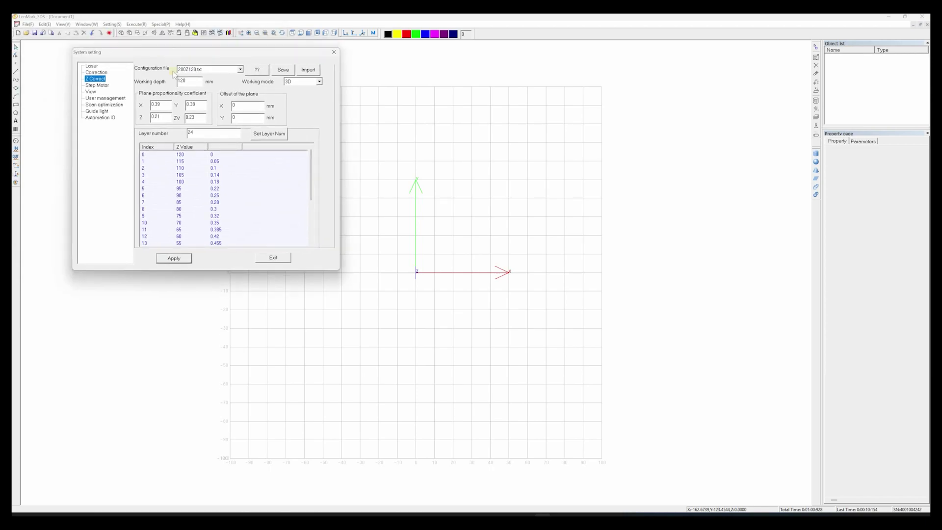
click(173, 258)
click(273, 258)
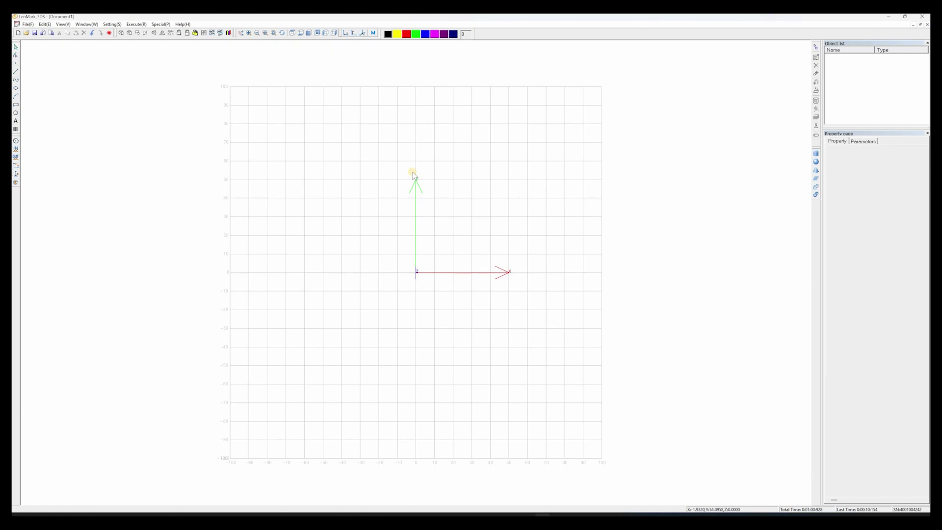
Sketch a rectangle about 8 by 10 mm near the origin and enter its position as X 0, Y 0, Z 120 mm.
click(16, 104)
drag(407, 247, 424, 267)
click(862, 149)
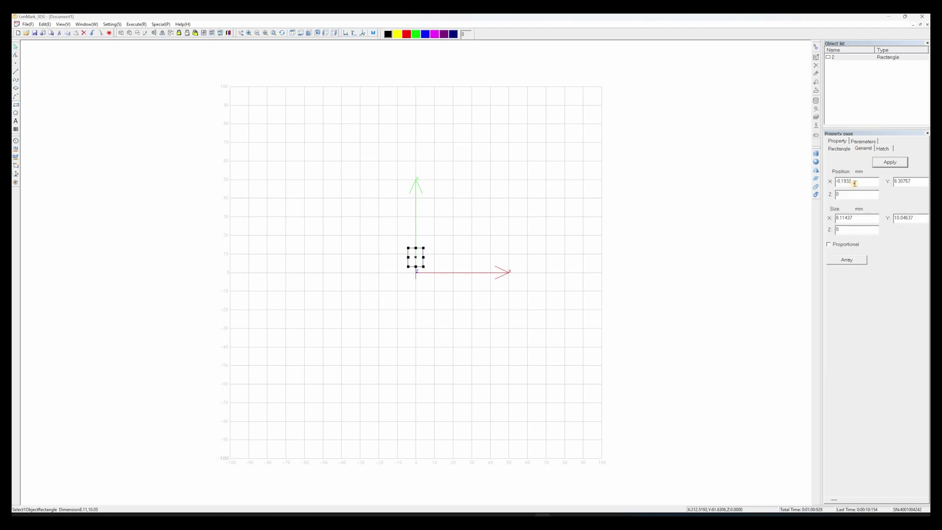
text(0)
key(Tab)
text(0)
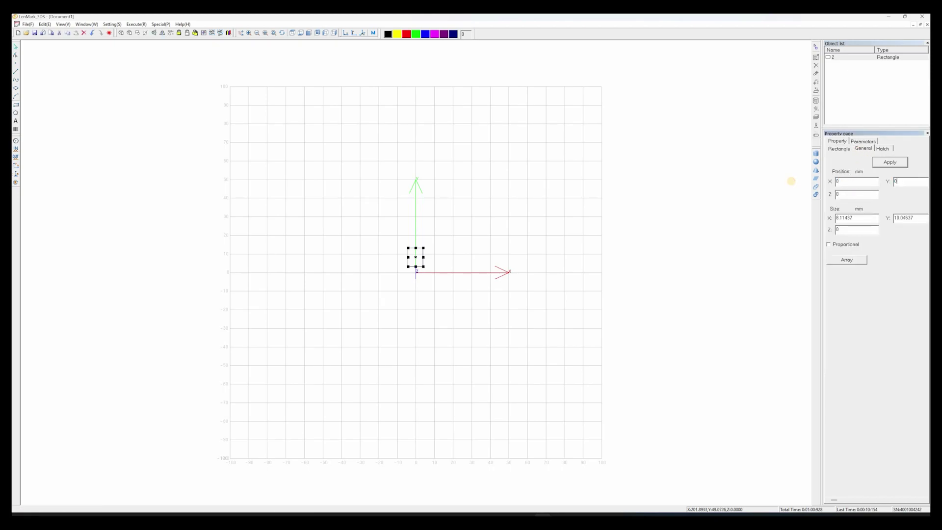
text(120)
key(Tab)
Check the working depth in the system's Z Correct settings and close them without changes.
click(111, 24)
click(114, 52)
click(36, 53)
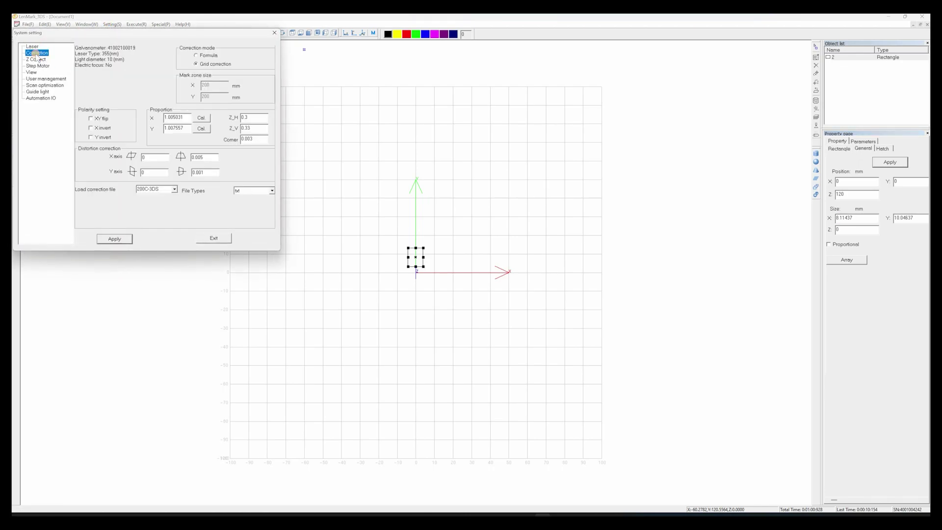
click(38, 59)
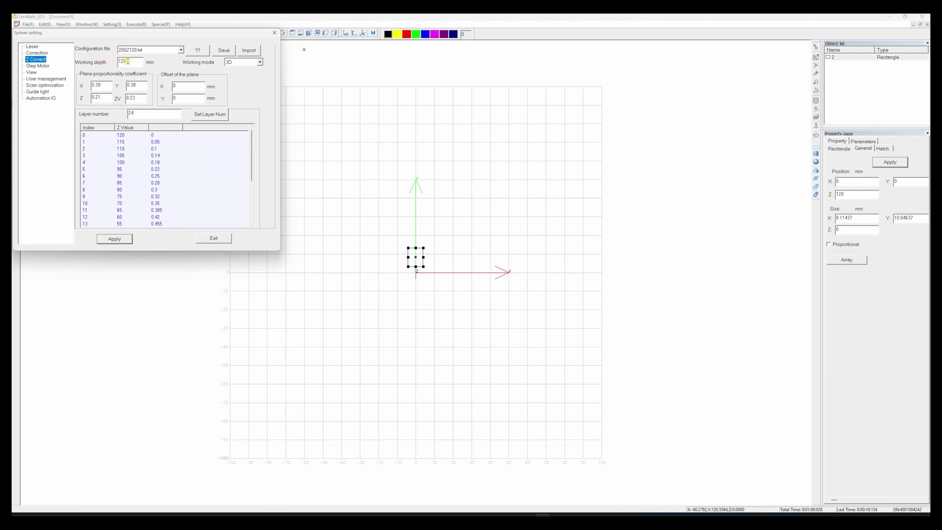
click(213, 238)
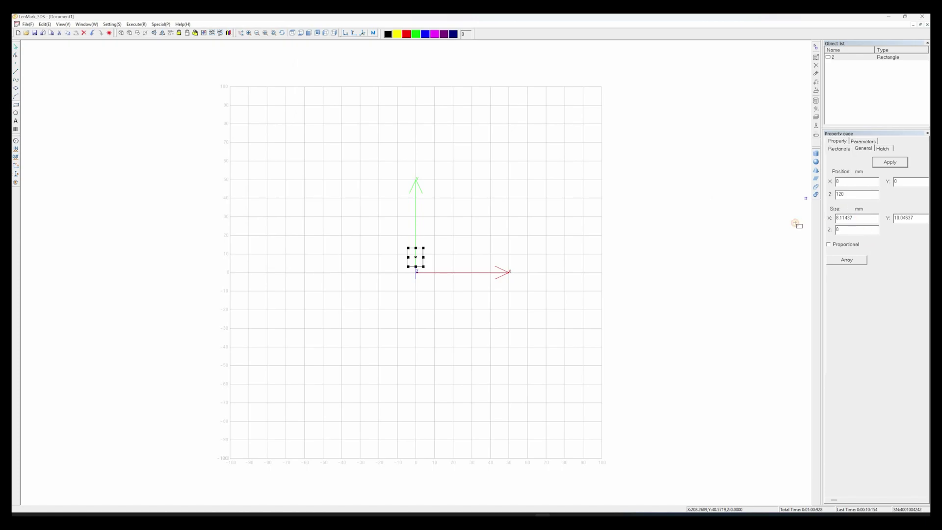
Set the rectangle's size to 5 mm in X and 10 mm in Y, and apply its position and size.
text(5)
key(Tab)
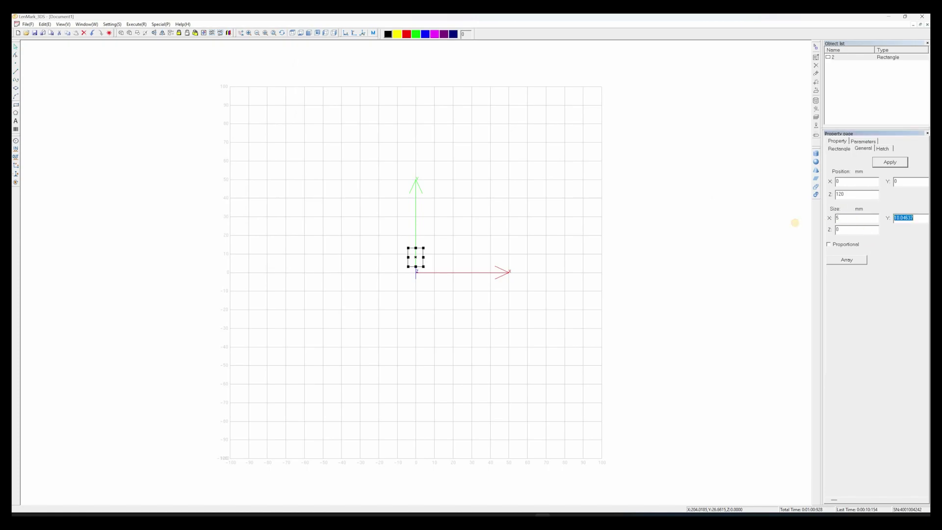
text(10)
click(889, 164)
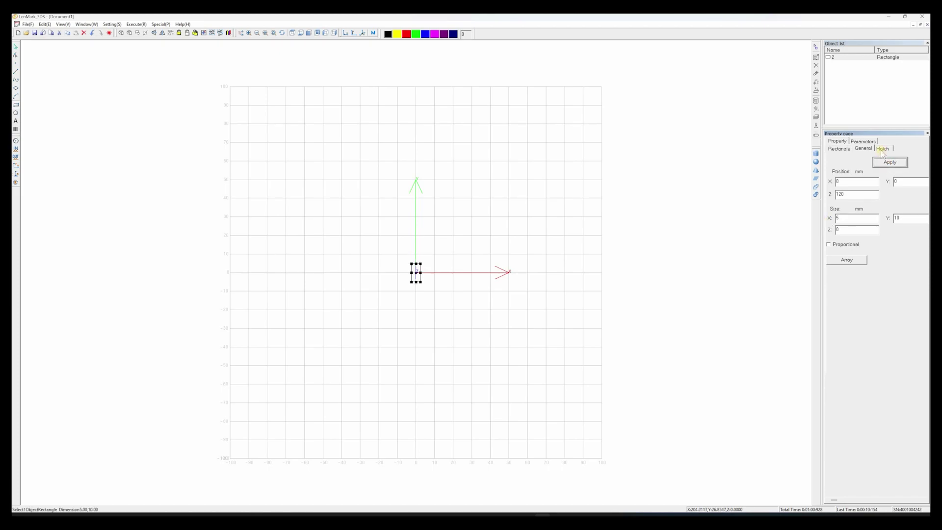
Fill the rectangle with the third line-pattern hatch type, with Mark outline and Outline first turned off, and apply the hatch.
click(882, 148)
click(837, 149)
click(864, 148)
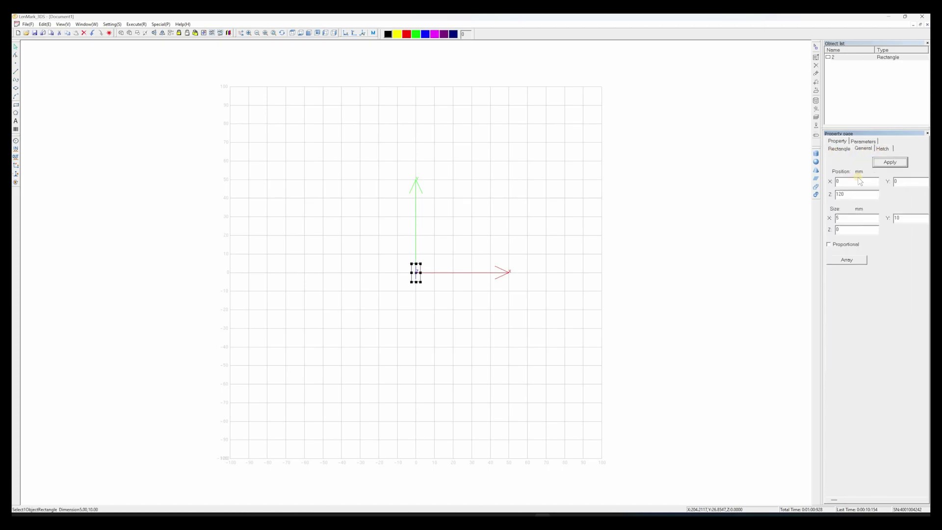
click(882, 148)
click(885, 197)
click(851, 175)
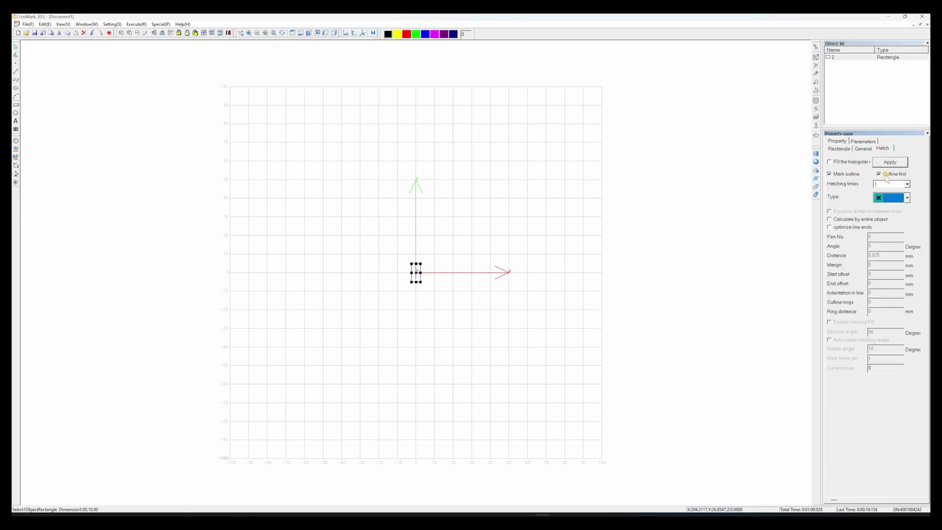
click(852, 174)
click(882, 197)
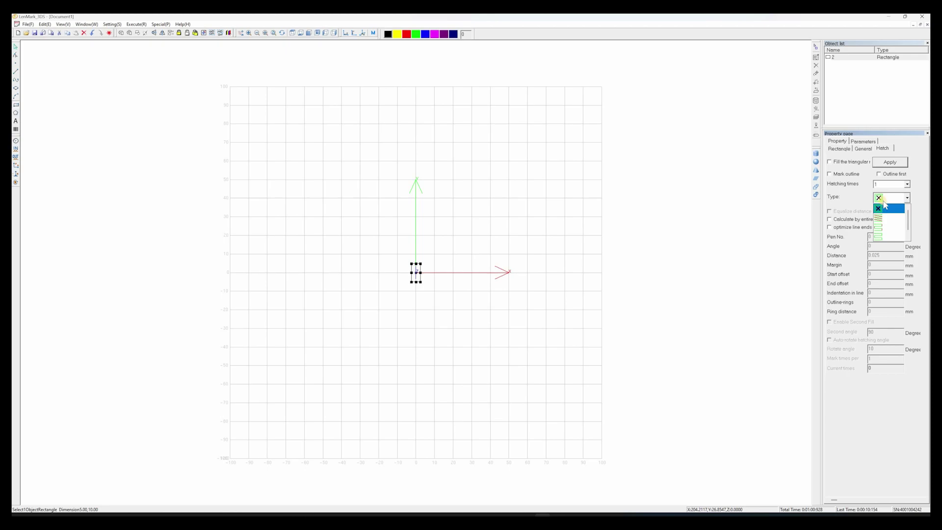
click(886, 237)
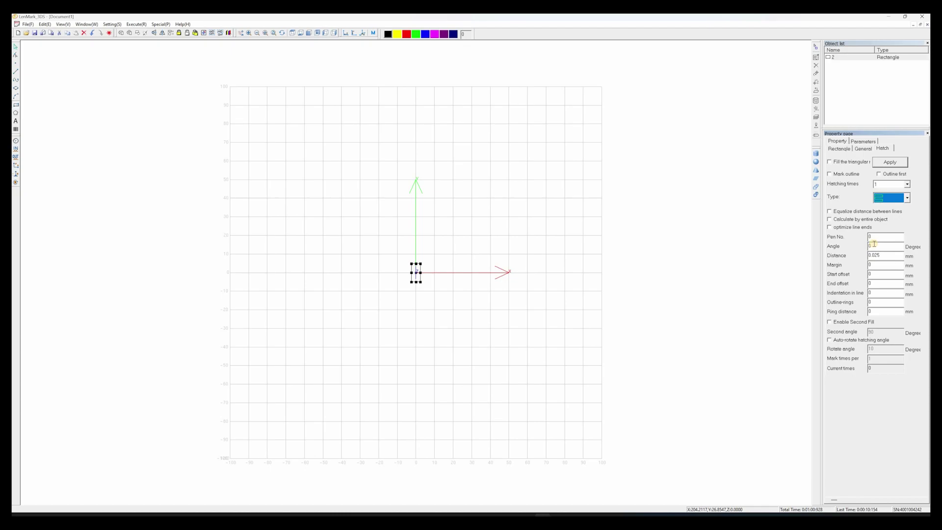
click(890, 162)
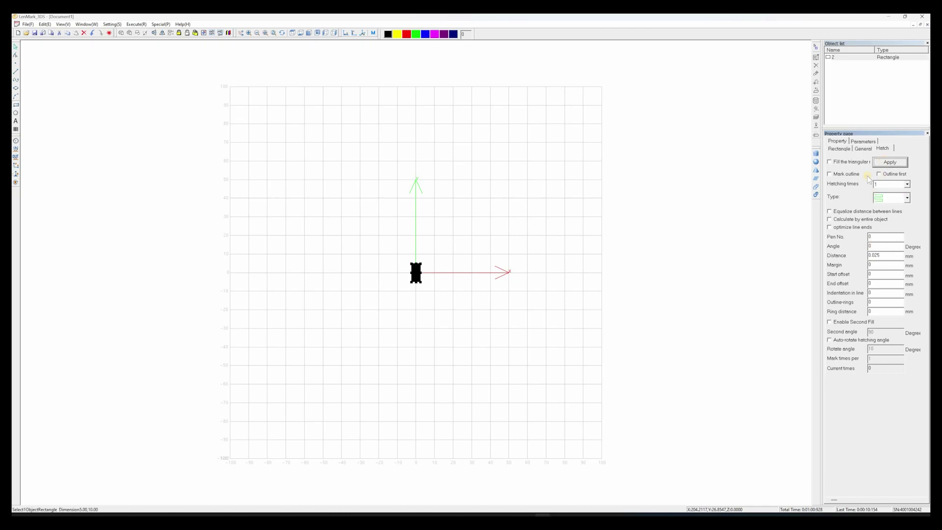
Set the black pen's pulse width to 90% and apply its marking parameters.
click(863, 142)
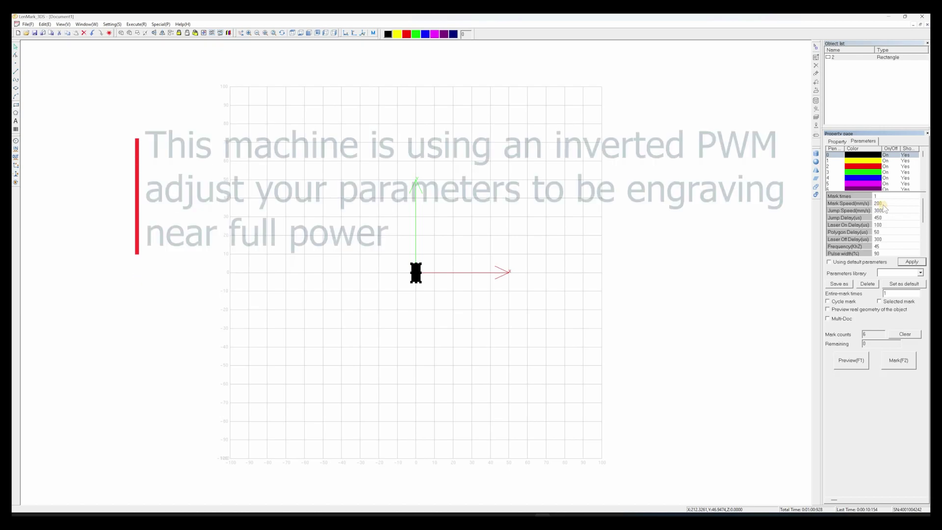
click(880, 253)
text(80)
click(912, 261)
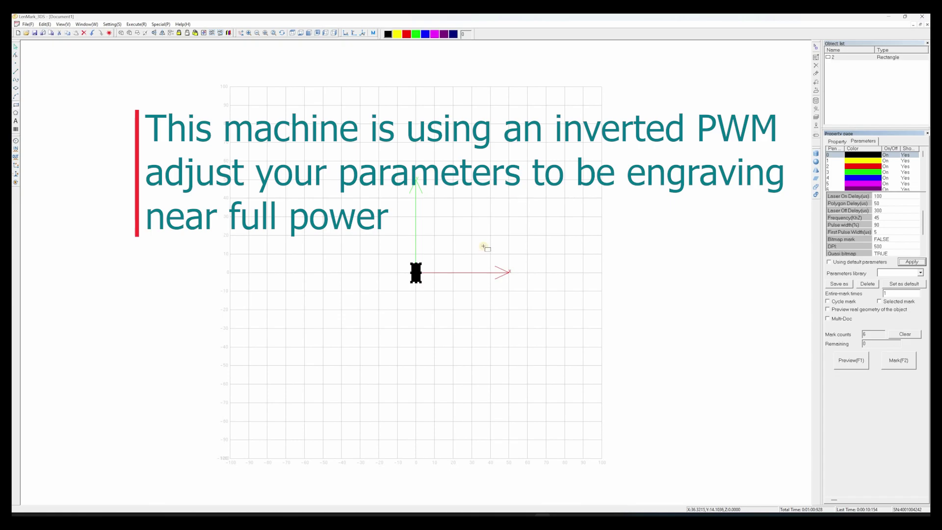
Open the Z Correct page of the system settings.
click(109, 24)
click(162, 51)
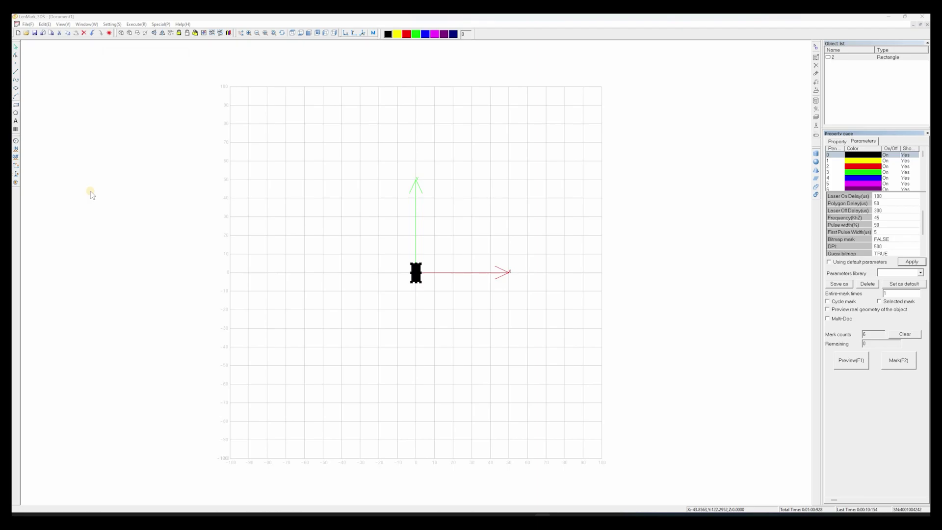
click(51, 67)
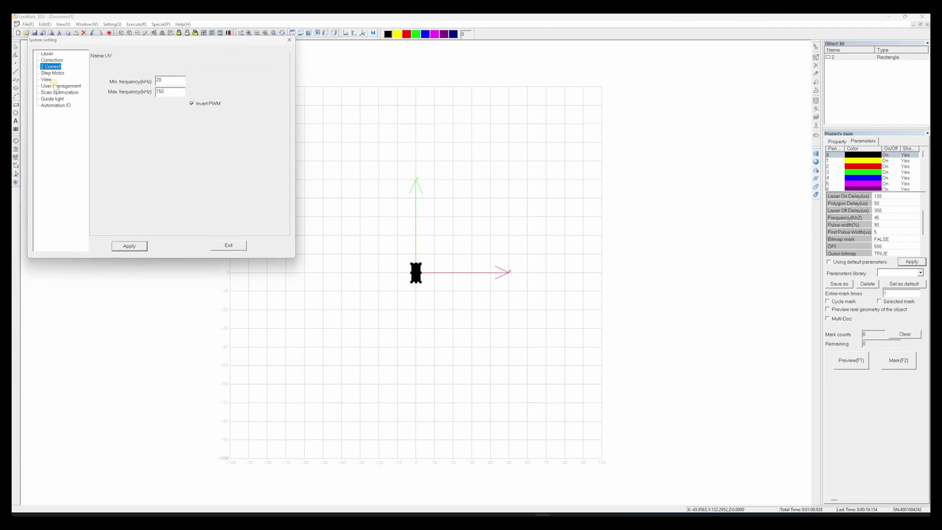